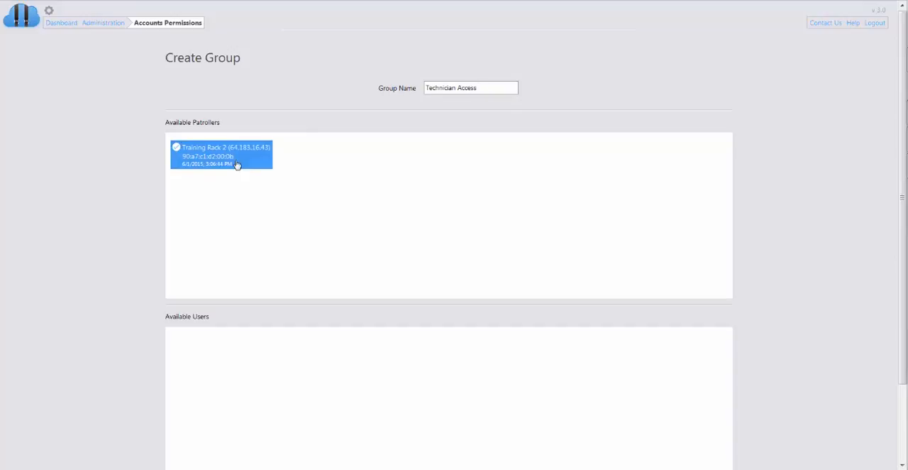
Create the Technician Access group with the selected Training Rack 2 patroller and expand the group's details
{"action": "scroll", "coordinate": [383, 221], "scroll_direction": "down", "scroll_amount": 1}
{"action": "scroll", "coordinate": [383, 220], "scroll_direction": "down", "scroll_amount": 1}
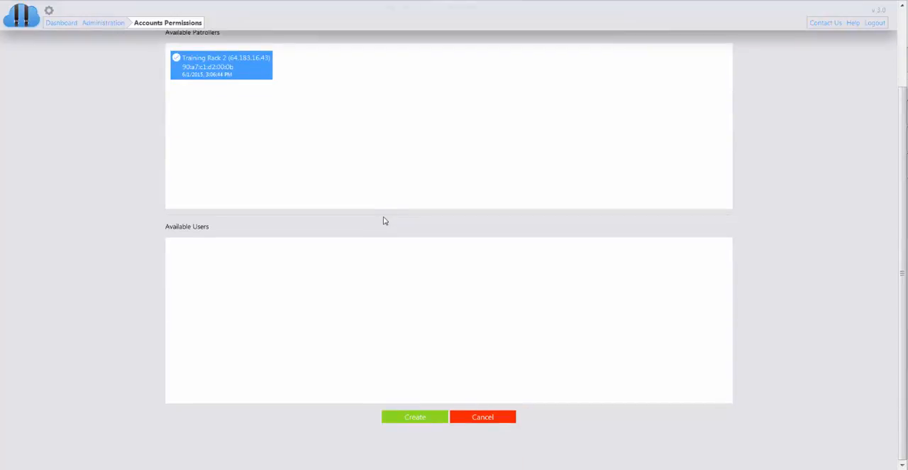
{"action": "left_click", "coordinate": [418, 419]}
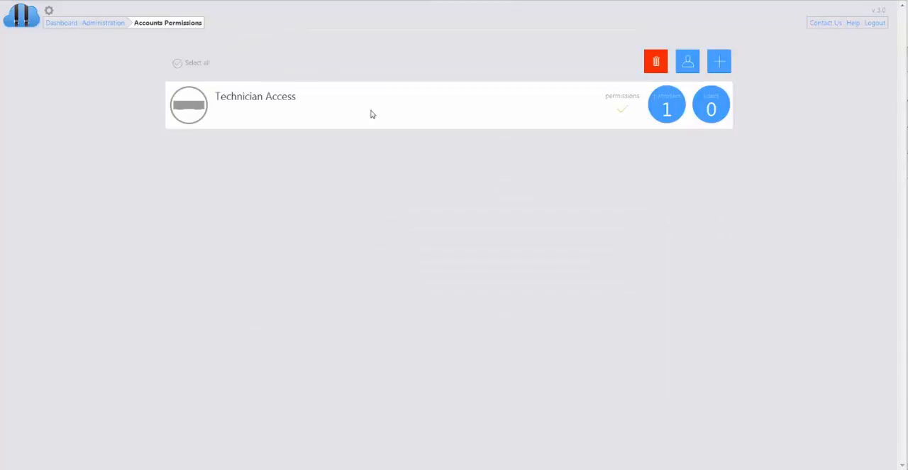
{"action": "left_click", "coordinate": [343, 102]}
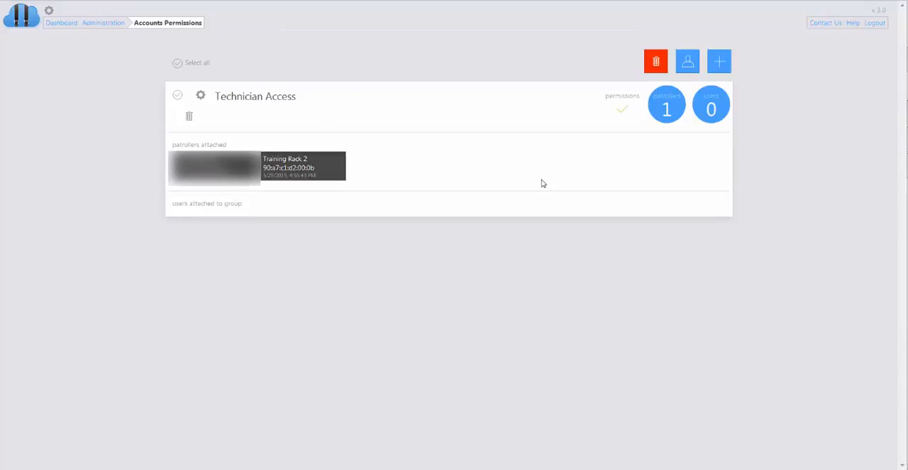
Start a new technician record in Technician Management and fill in the technician's first name, last name and email address
{"action": "left_click", "coordinate": [687, 62]}
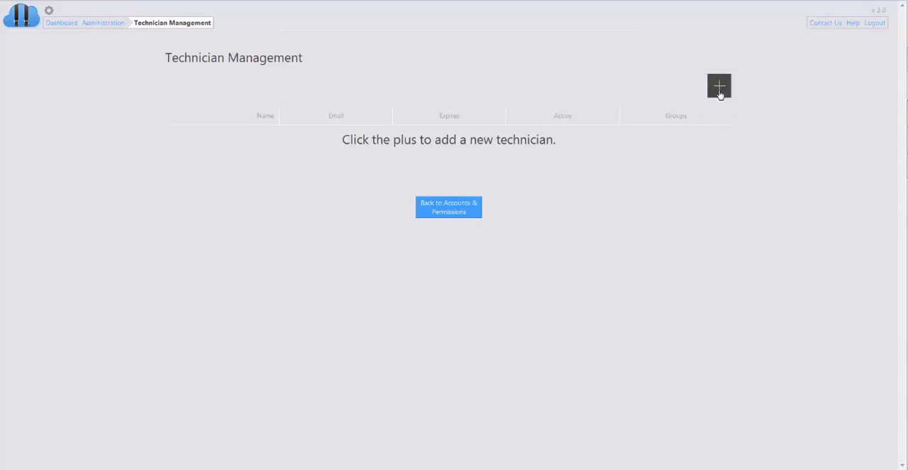
{"action": "left_click", "coordinate": [720, 88]}
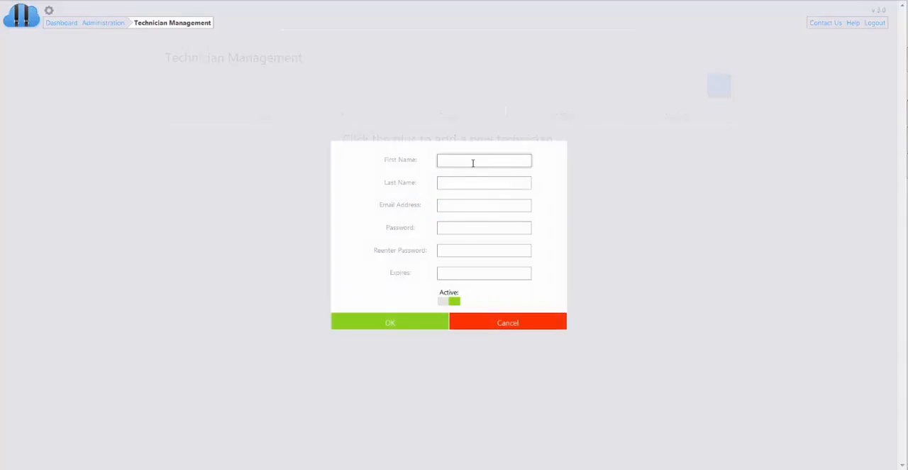
{"action": "type", "text": "Shereena"}
{"action": "key", "text": "Tab"}
{"action": "type", "text": "..."}
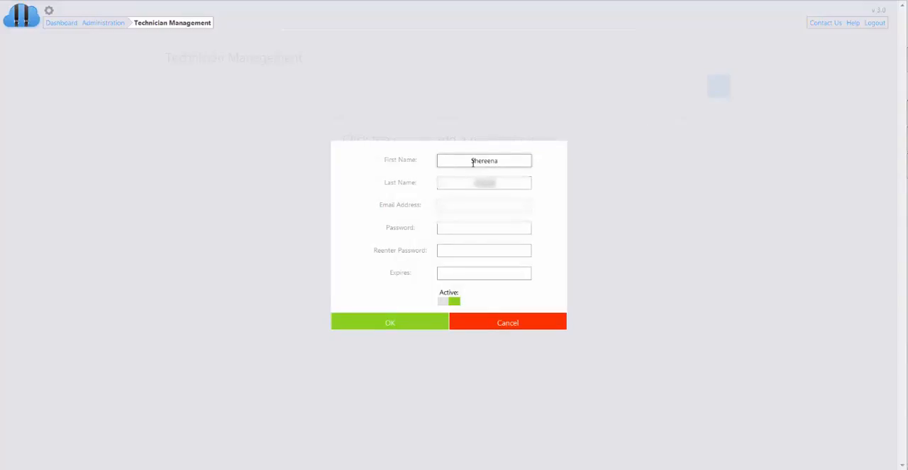
{"action": "key", "text": "Tab"}
{"action": "type", "text": "......"}
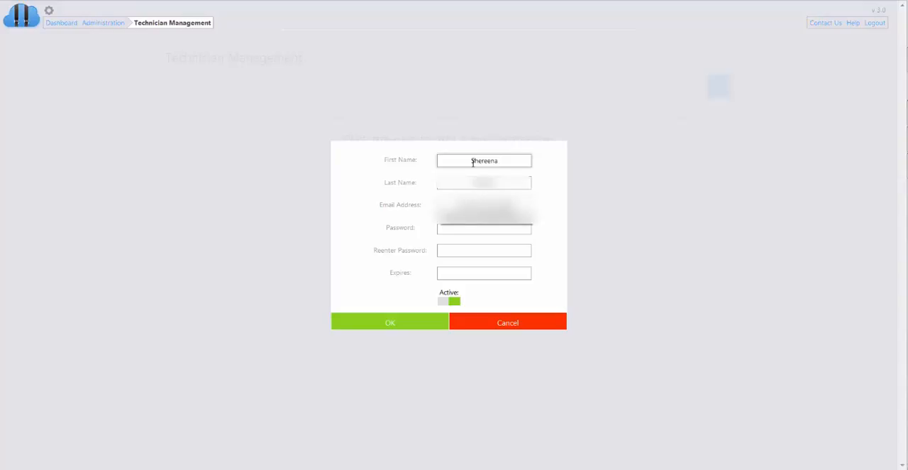
{"action": "type", "text": "..."}
Enter the new technician's account password and repeat it in the Reenter Password field
{"action": "key", "text": "Tab"}
{"action": "type", "text": "•••••••••"}
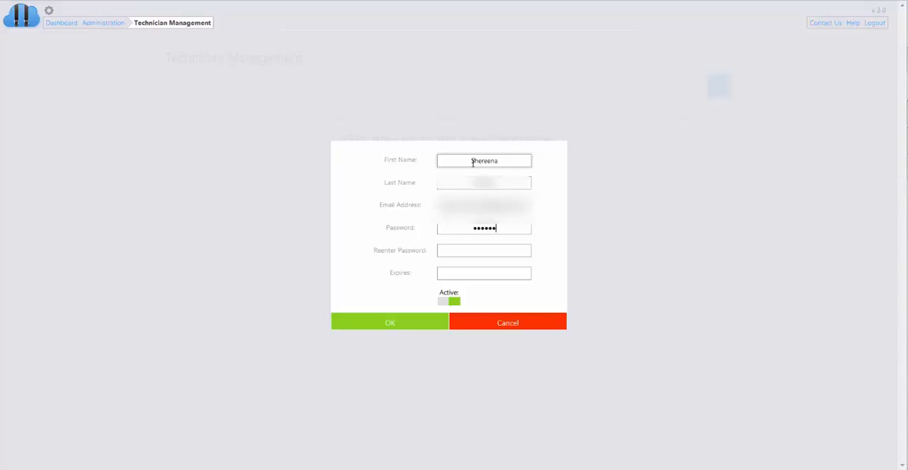
{"action": "type", "text": "•••••••••"}
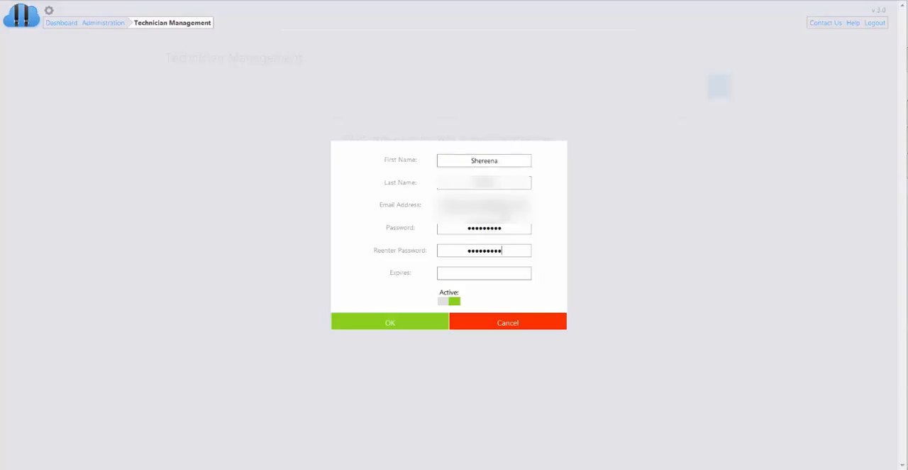
Set the technician's expiry date to January 31, 2016 and save the new technician
{"action": "left_click", "coordinate": [491, 275]}
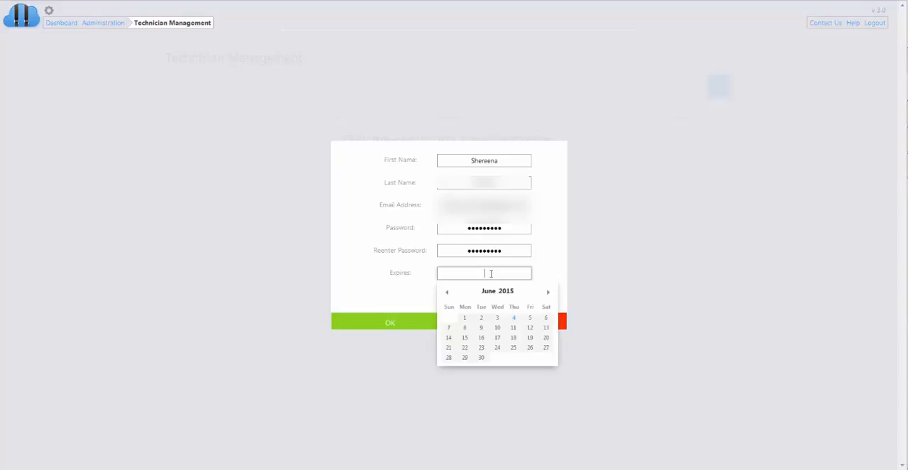
{"action": "left_click", "coordinate": [548, 293]}
{"action": "left_click", "coordinate": [548, 293]}
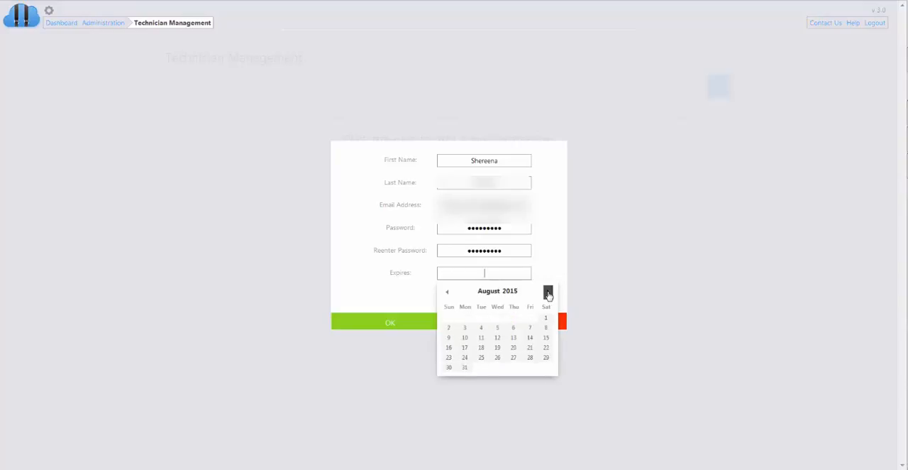
{"action": "left_click", "coordinate": [548, 293]}
{"action": "left_click", "coordinate": [548, 293]}
{"action": "left_click", "coordinate": [548, 293]}
{"action": "left_click", "coordinate": [548, 293]}
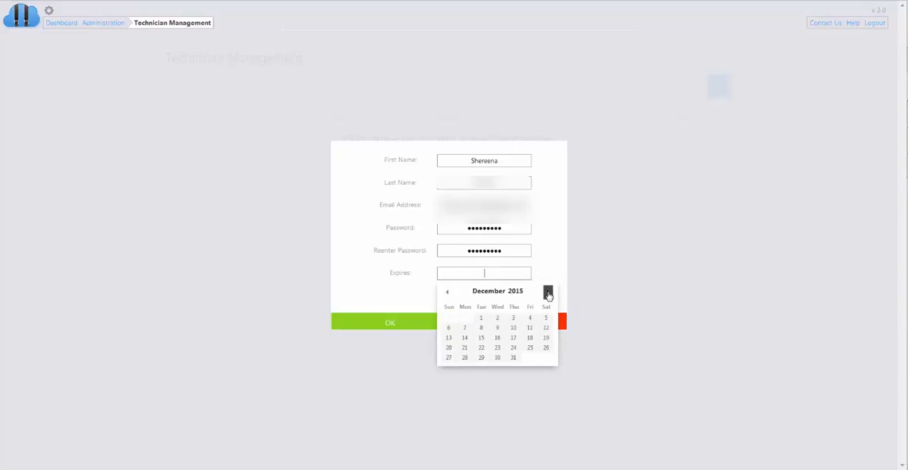
{"action": "left_click", "coordinate": [548, 293]}
{"action": "left_click", "coordinate": [449, 367]}
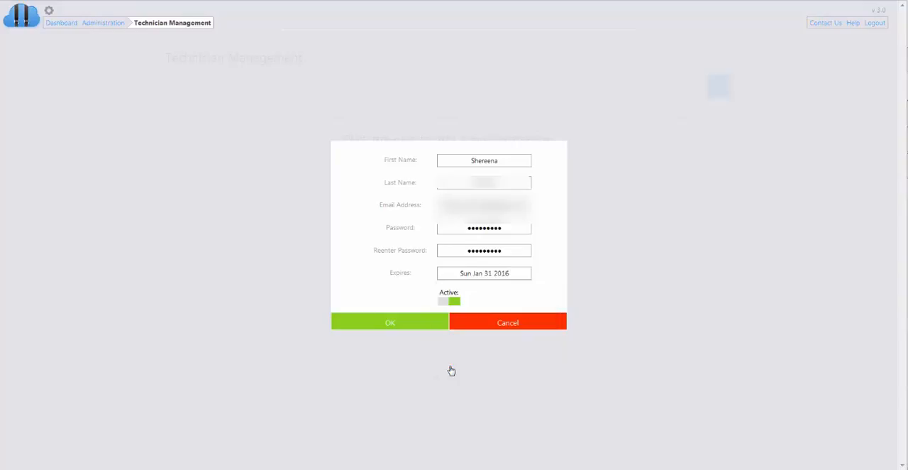
{"action": "left_click", "coordinate": [412, 321]}
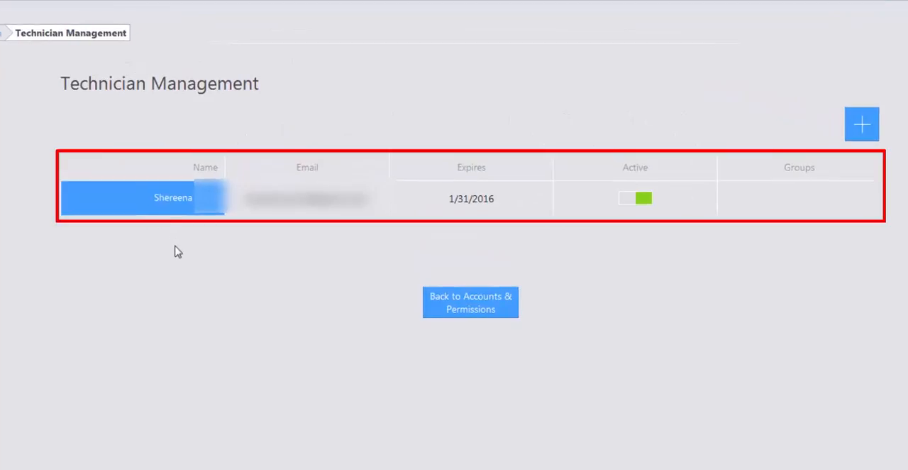
Return to Accounts & Permissions, attach the new technician to the Technician Access group, and expand the group's details
{"action": "left_click", "coordinate": [464, 308]}
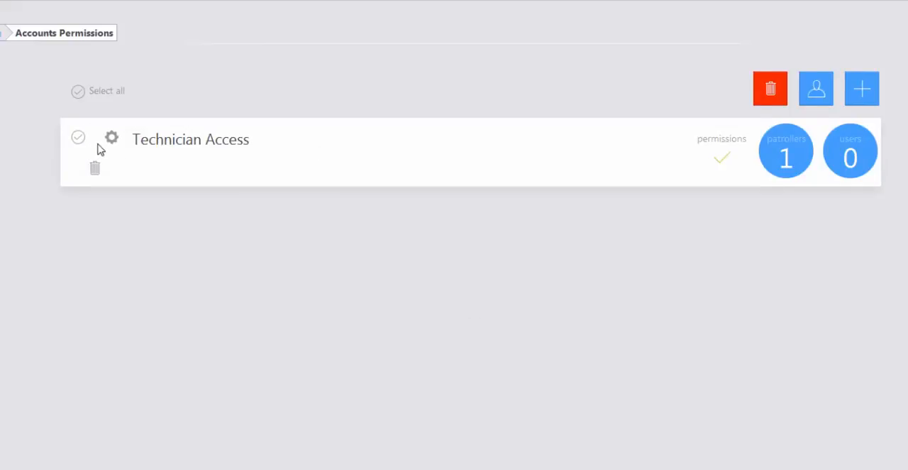
{"action": "left_click", "coordinate": [106, 140]}
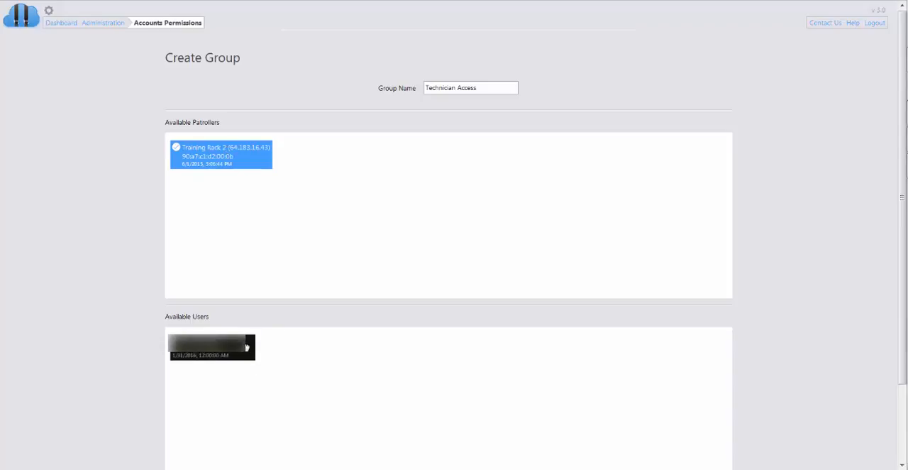
{"action": "left_click", "coordinate": [247, 347]}
{"action": "scroll", "coordinate": [306, 279], "scroll_direction": "down", "scroll_amount": 3}
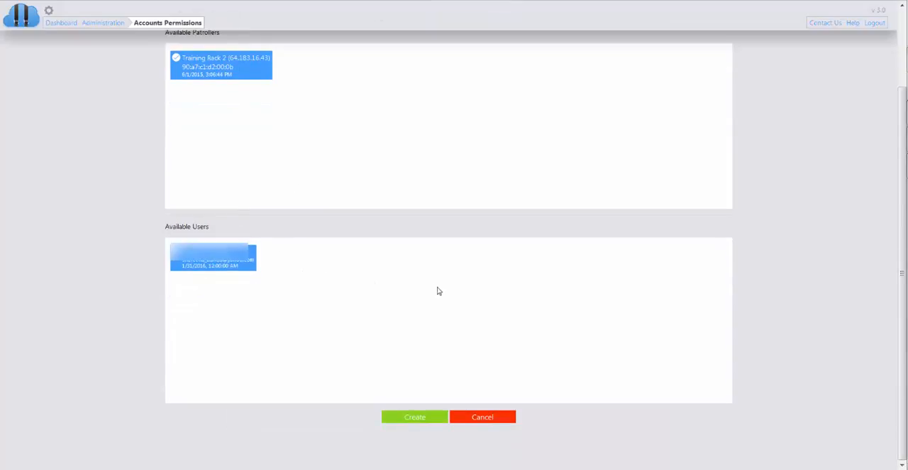
{"action": "left_click", "coordinate": [411, 421]}
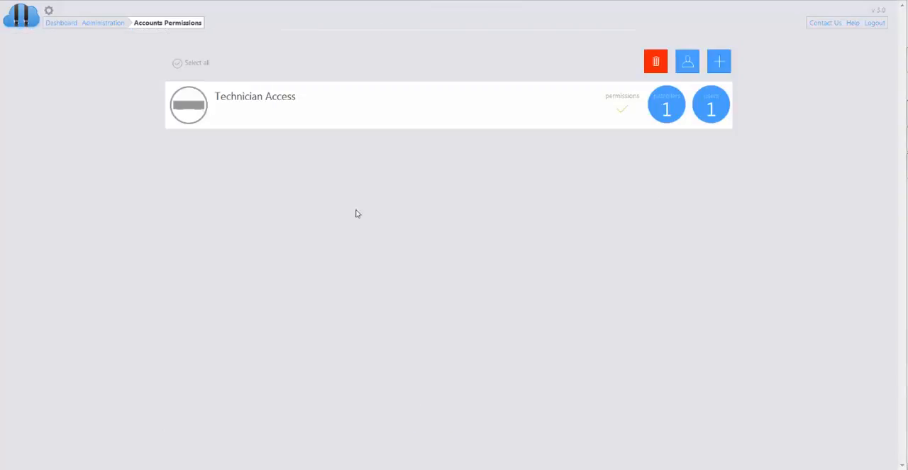
{"action": "left_click", "coordinate": [337, 99]}
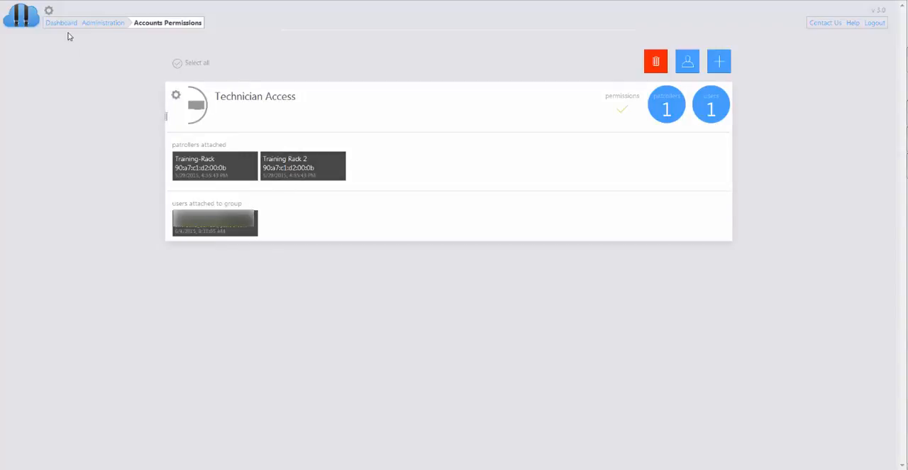
Reopen Accounts & Permissions from Administration and open the Technician Access group's permissions
{"action": "left_click", "coordinate": [111, 24]}
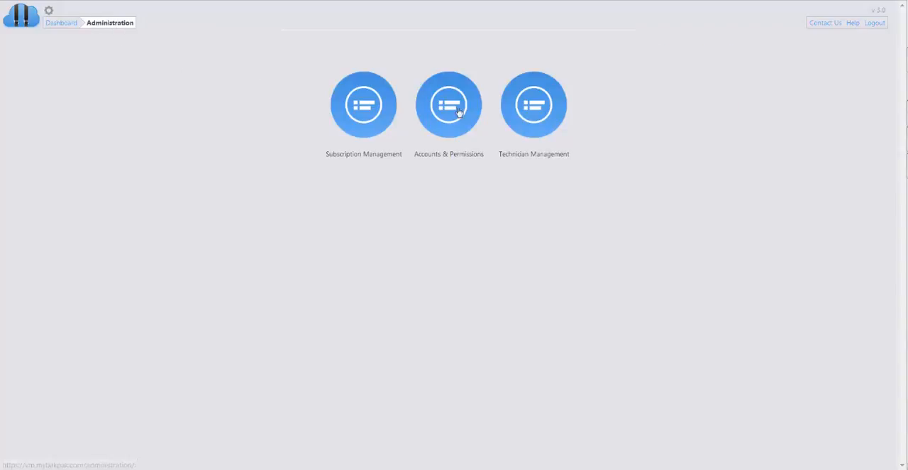
{"action": "left_click", "coordinate": [454, 132]}
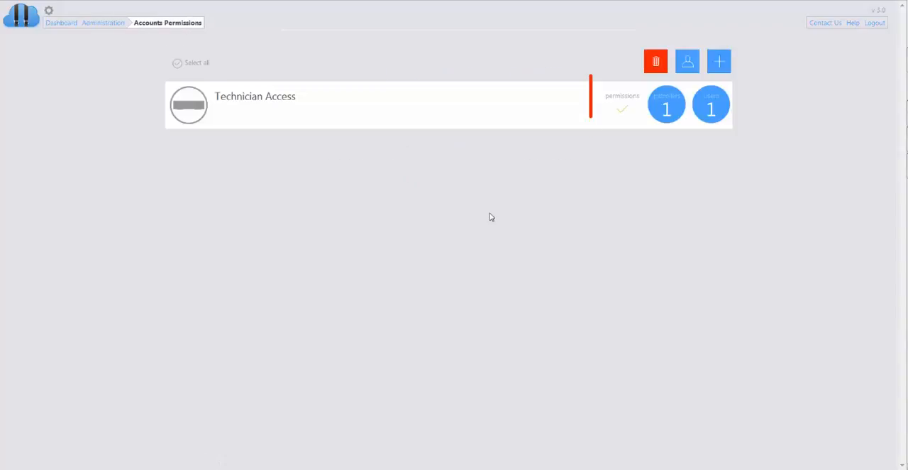
{"action": "mouse_move", "coordinate": [290, 107]}
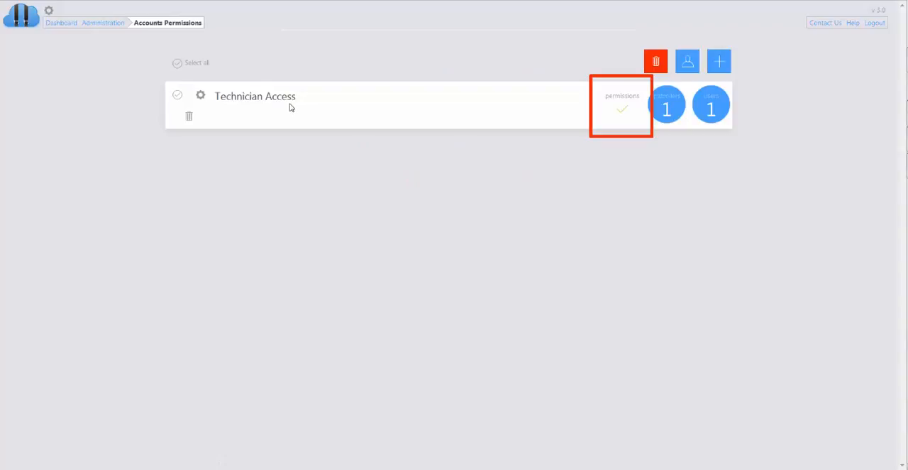
{"action": "left_click", "coordinate": [621, 113]}
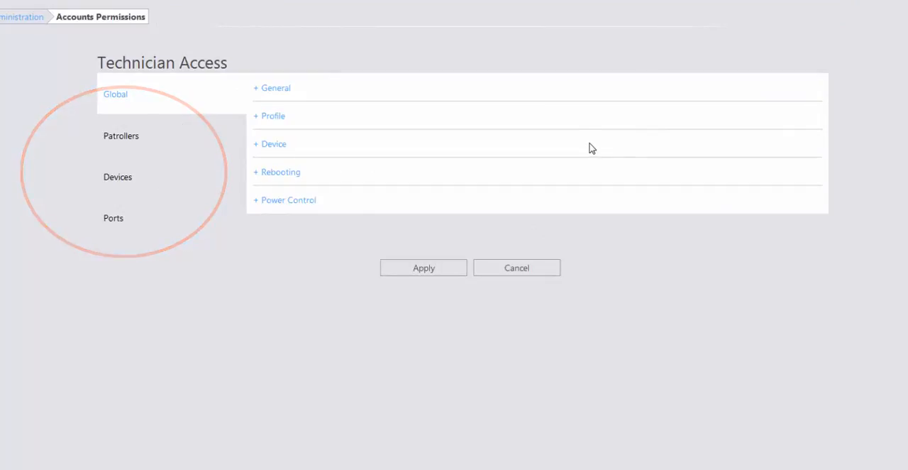
Look through the Patrollers, Devices and Ports permission levels of the Technician Access group
{"action": "left_click", "coordinate": [130, 144]}
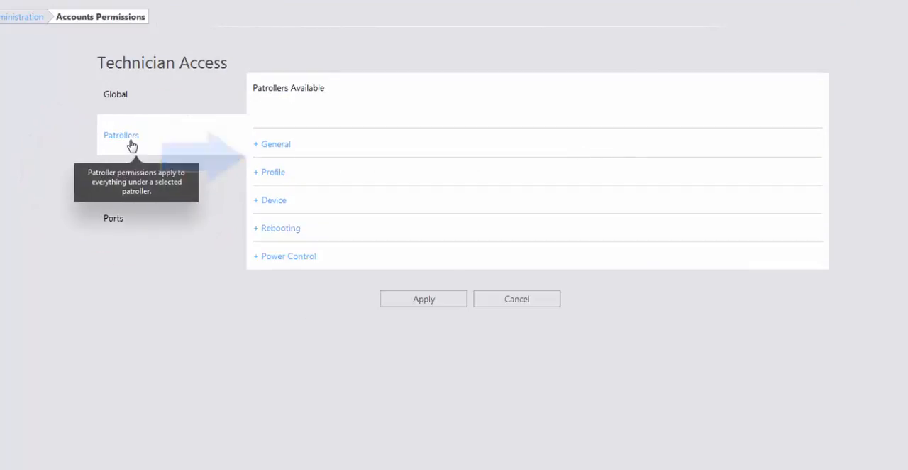
{"action": "left_click", "coordinate": [118, 185]}
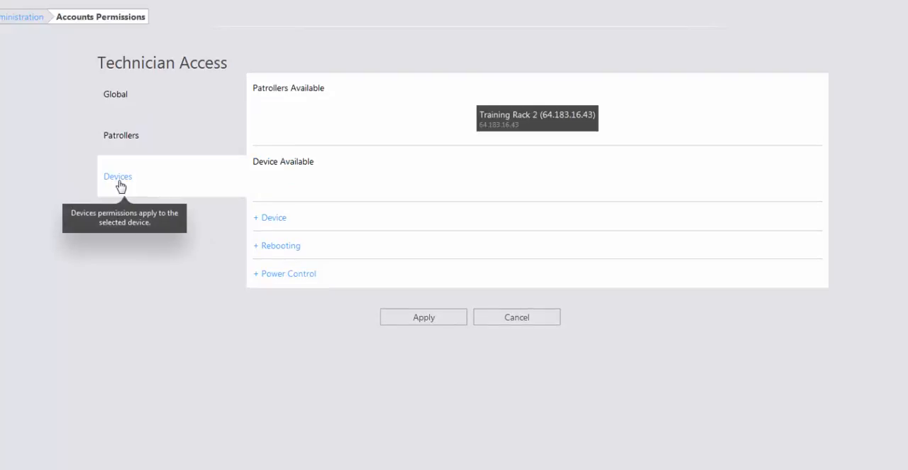
{"action": "left_click", "coordinate": [113, 222]}
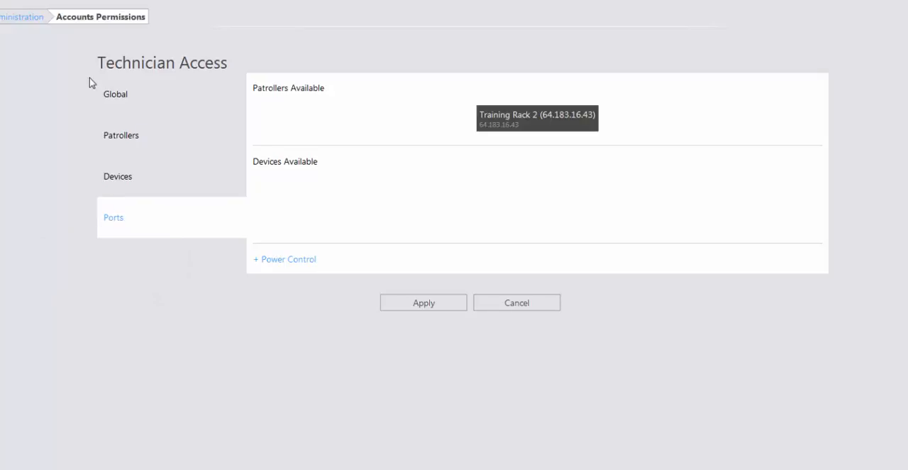
Review the group's Global permissions under General, Profile, Device, Rebooting and Power Control
{"action": "left_click", "coordinate": [116, 98]}
{"action": "left_click", "coordinate": [263, 90]}
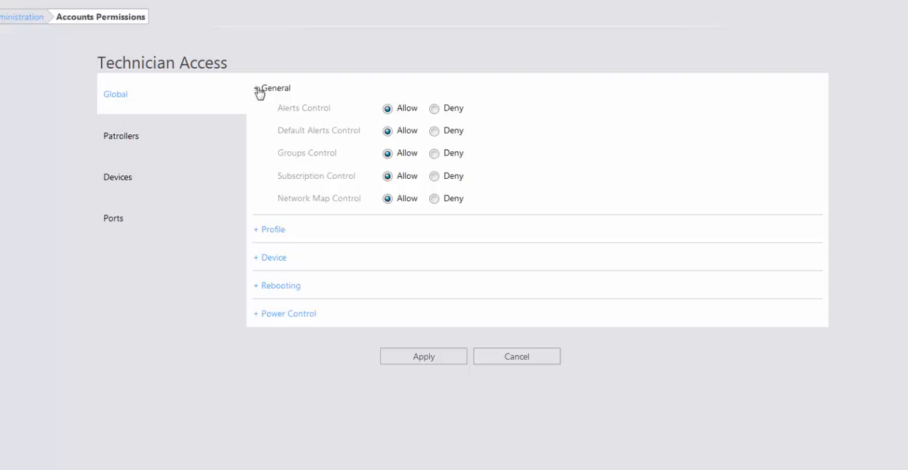
{"action": "left_click", "coordinate": [257, 231]}
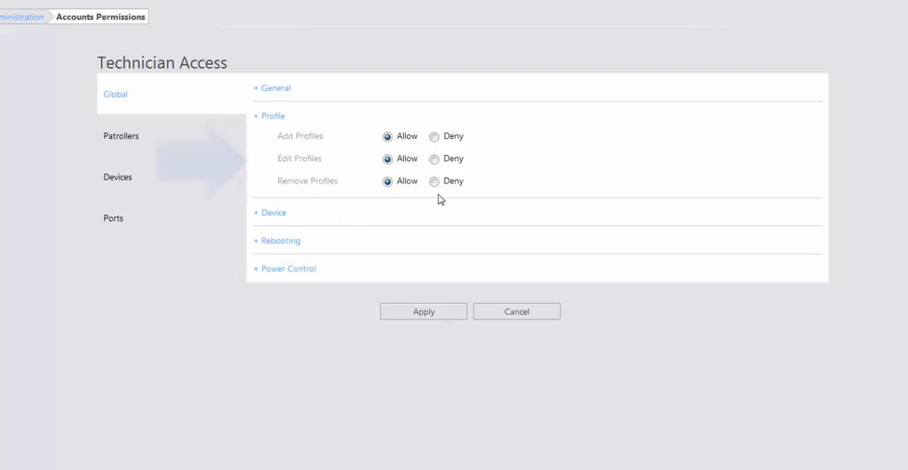
{"action": "left_click", "coordinate": [256, 213]}
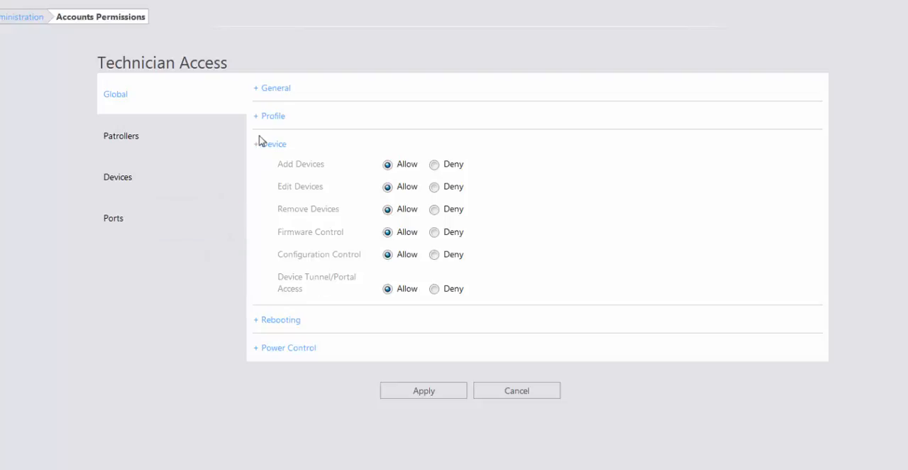
{"action": "left_click", "coordinate": [269, 321]}
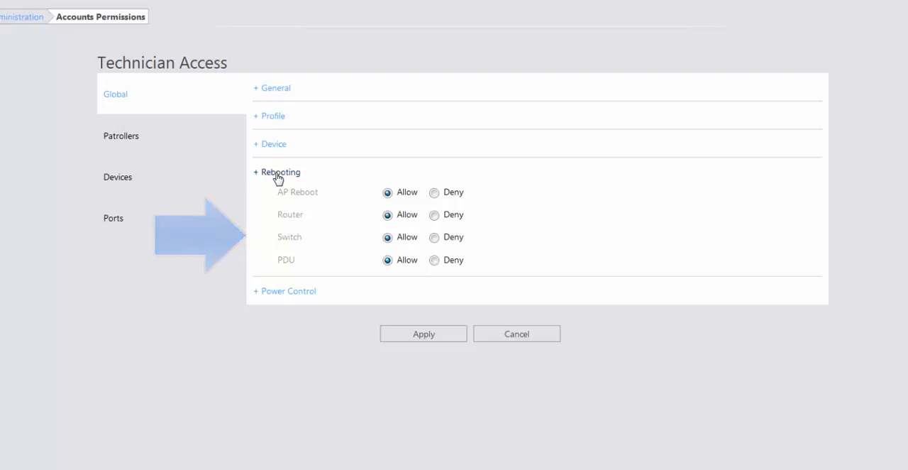
{"action": "left_click", "coordinate": [279, 292]}
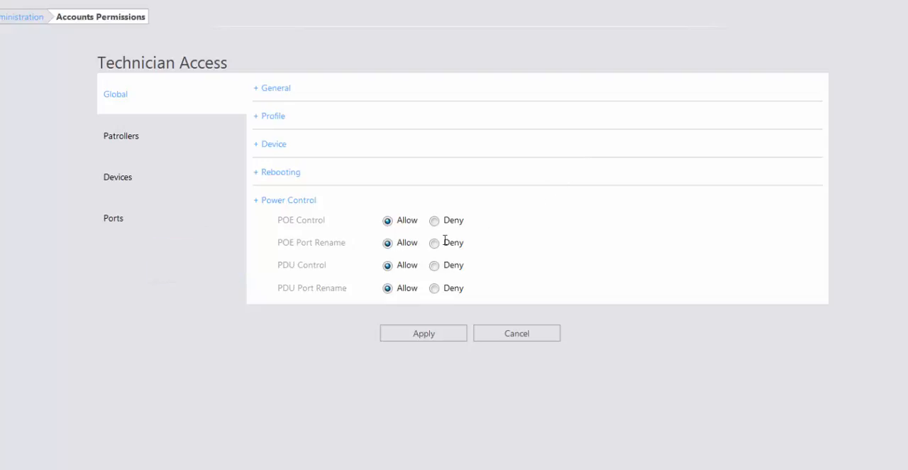
Review Training Rack 2's patroller-level permissions under General, Profile, Device, Rebooting and Power Control
{"action": "left_click", "coordinate": [120, 136]}
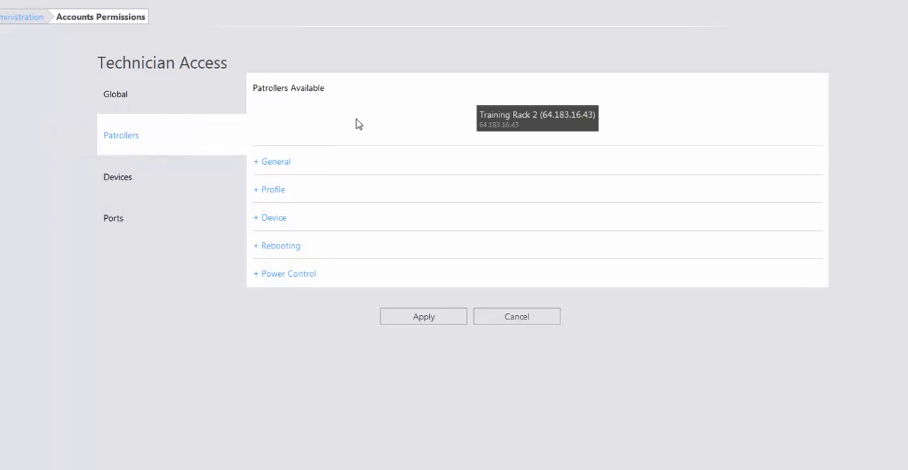
{"action": "left_click", "coordinate": [556, 125]}
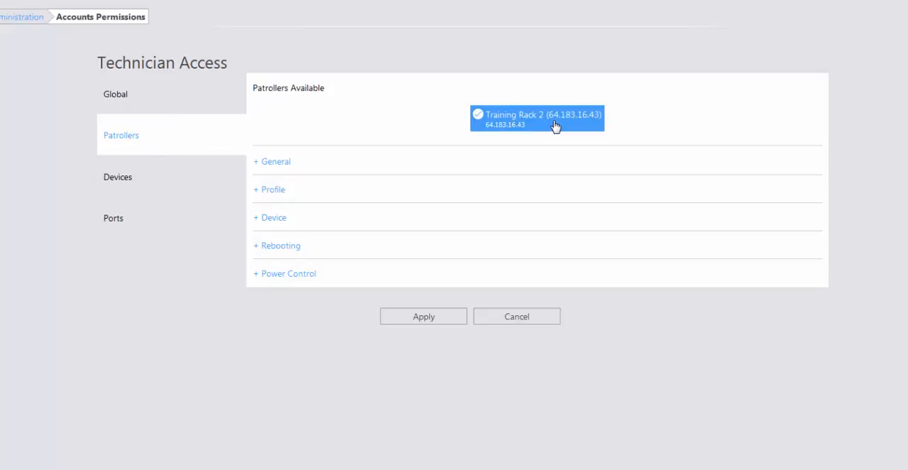
{"action": "left_click", "coordinate": [257, 163]}
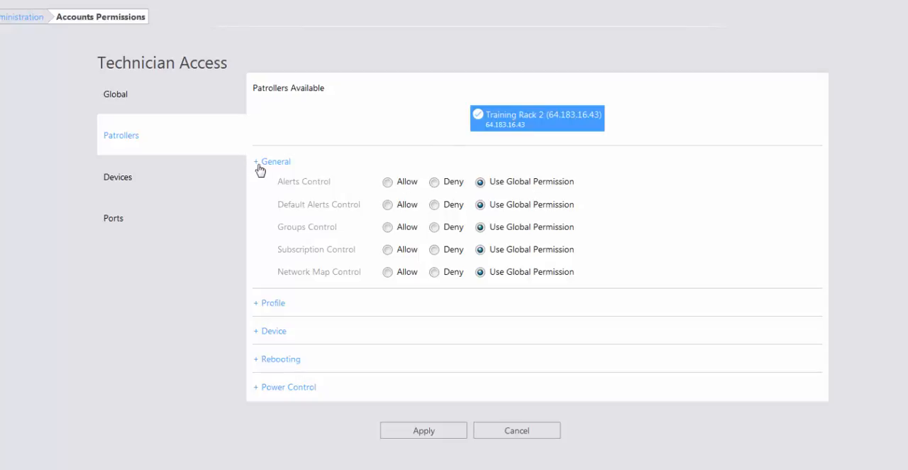
{"action": "left_click", "coordinate": [275, 304]}
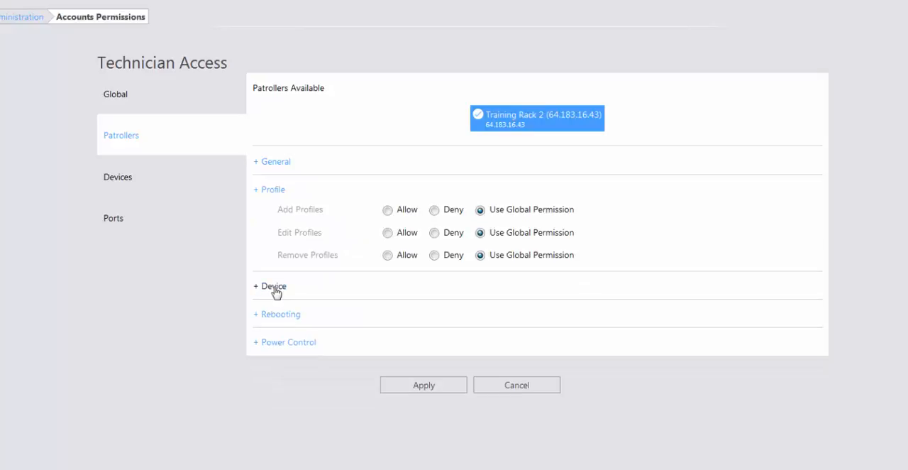
{"action": "left_click", "coordinate": [275, 290]}
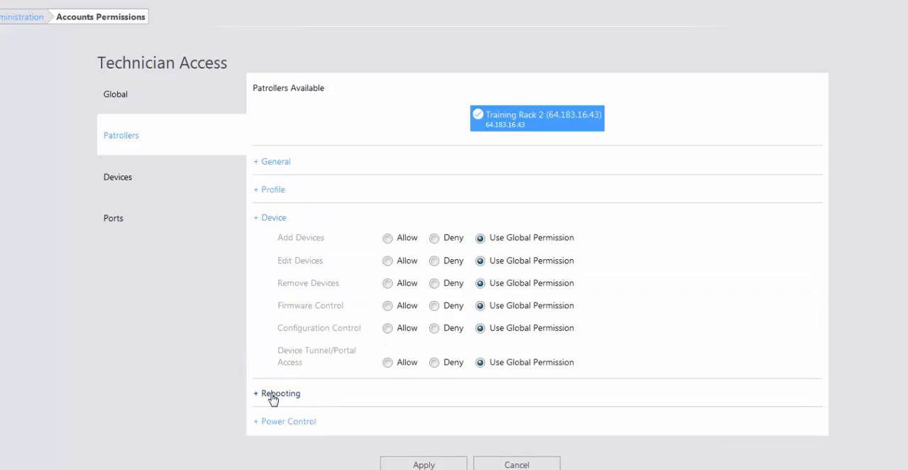
{"action": "left_click", "coordinate": [273, 397]}
{"action": "left_click", "coordinate": [277, 366]}
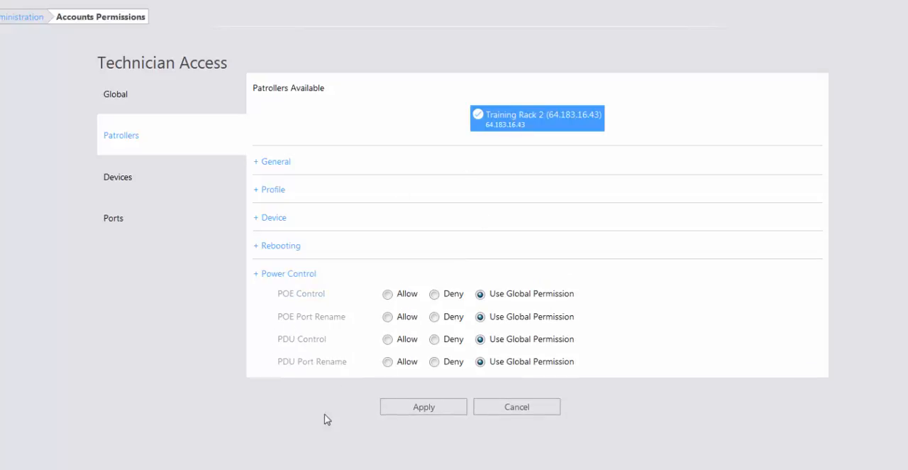
Review the device-level Device, Rebooting and Power Control permissions for 60D on Training Rack 2, and switch to the SX-24P device
{"action": "left_click", "coordinate": [119, 179]}
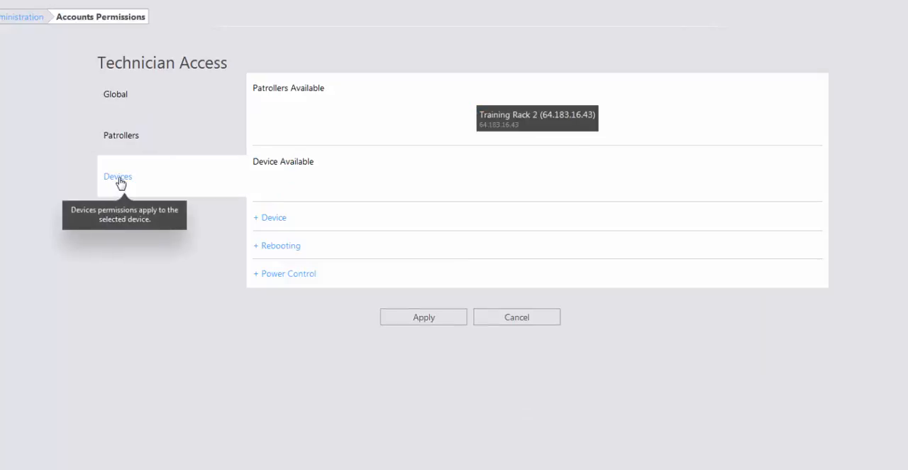
{"action": "left_click", "coordinate": [558, 127]}
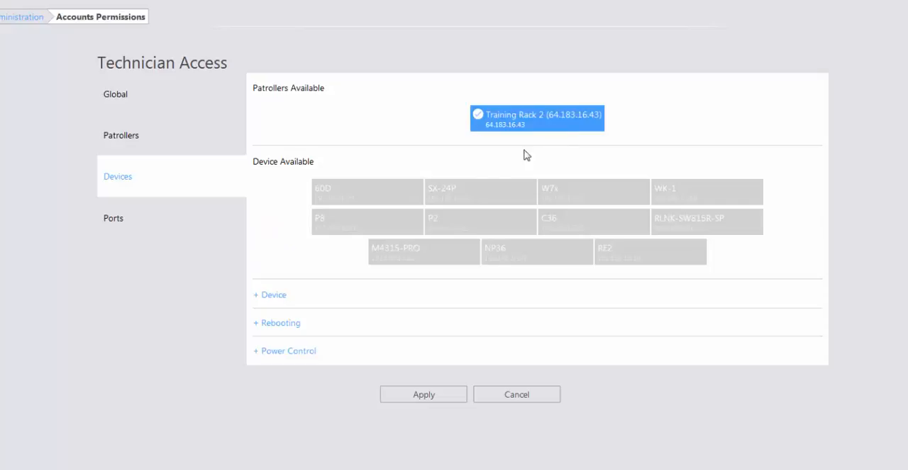
{"action": "left_click", "coordinate": [409, 201]}
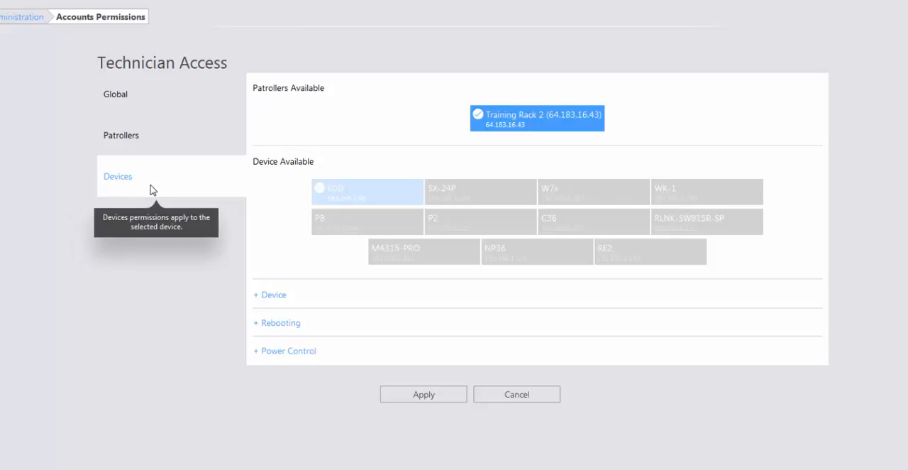
{"action": "left_click", "coordinate": [367, 181]}
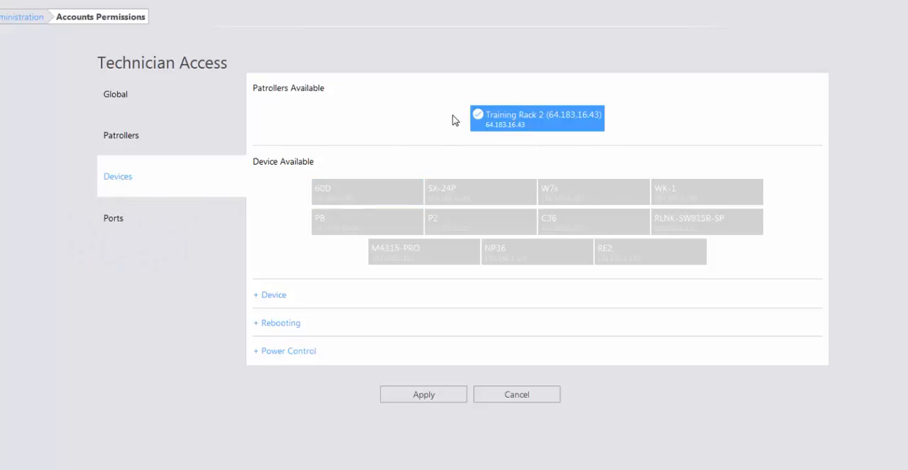
{"action": "left_click", "coordinate": [375, 196]}
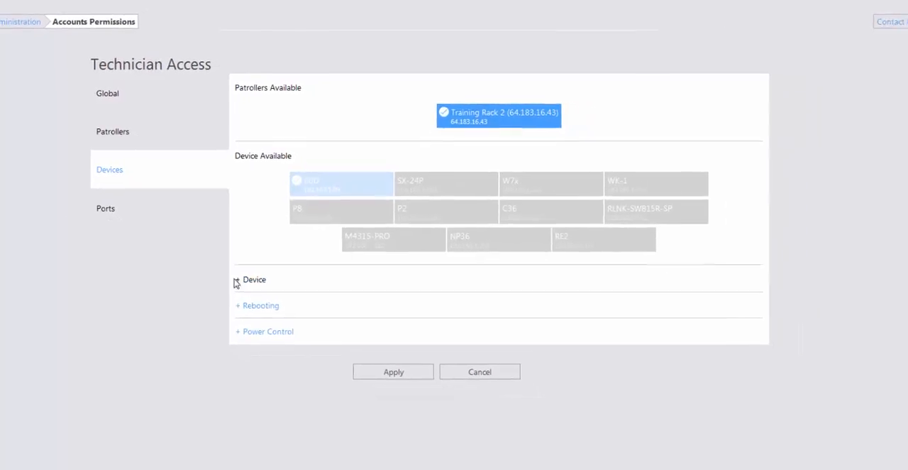
{"action": "left_click", "coordinate": [243, 281]}
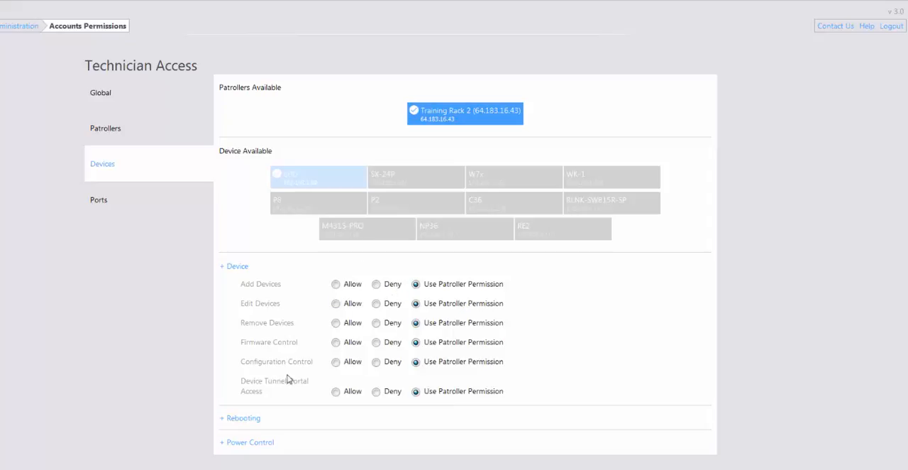
{"action": "left_click", "coordinate": [244, 418]}
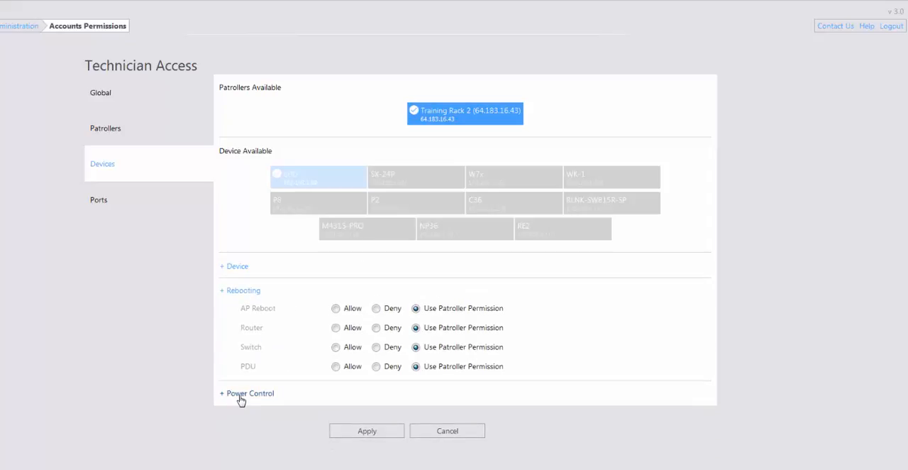
{"action": "left_click", "coordinate": [241, 394]}
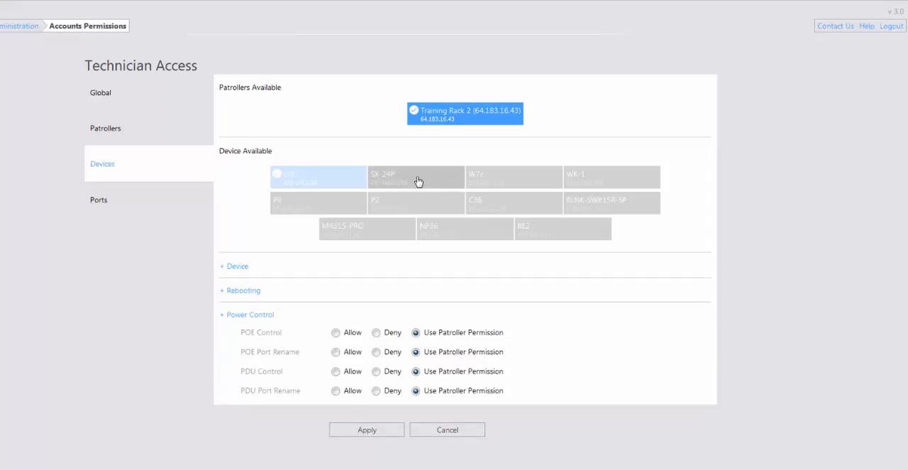
{"action": "left_click", "coordinate": [440, 179]}
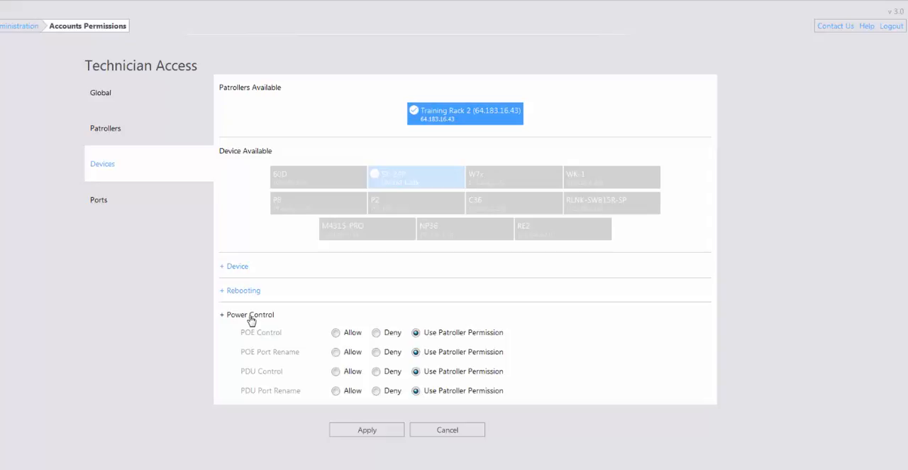
Examine the port-level Power Control permissions on Training Rack 2 for port 1 of SX-24P and for RLNK-SW815R-SP
{"action": "left_click", "coordinate": [118, 204]}
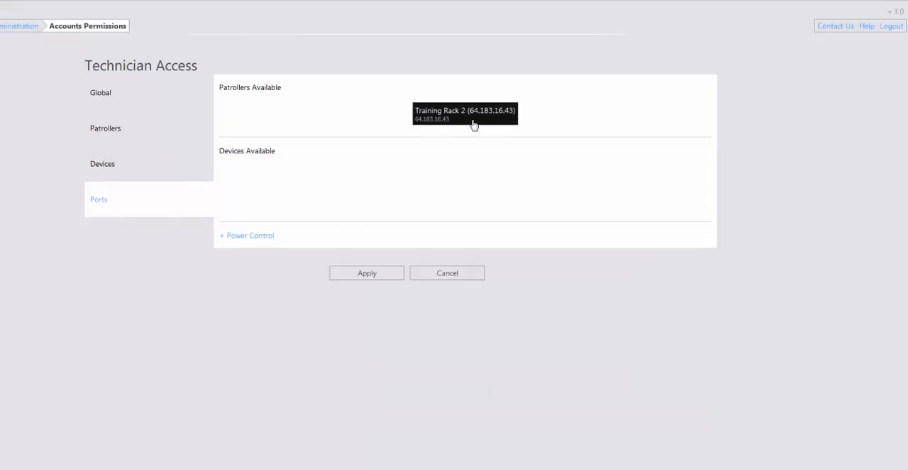
{"action": "left_click", "coordinate": [472, 122]}
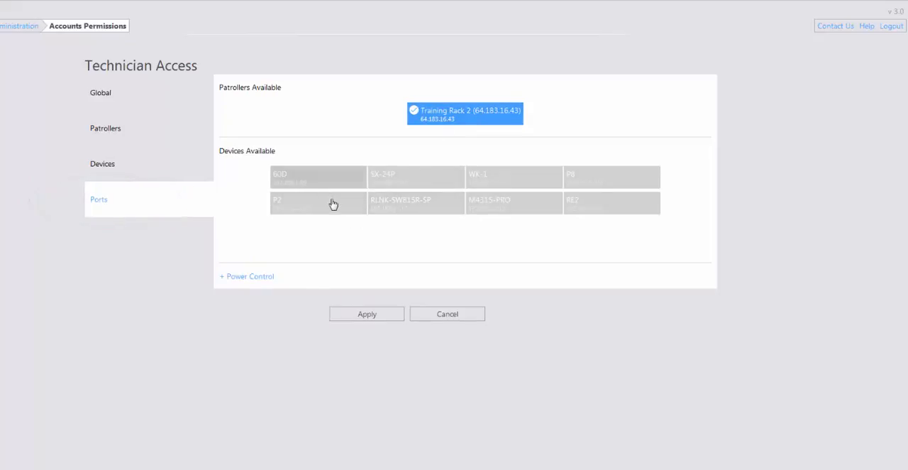
{"action": "left_click", "coordinate": [419, 186]}
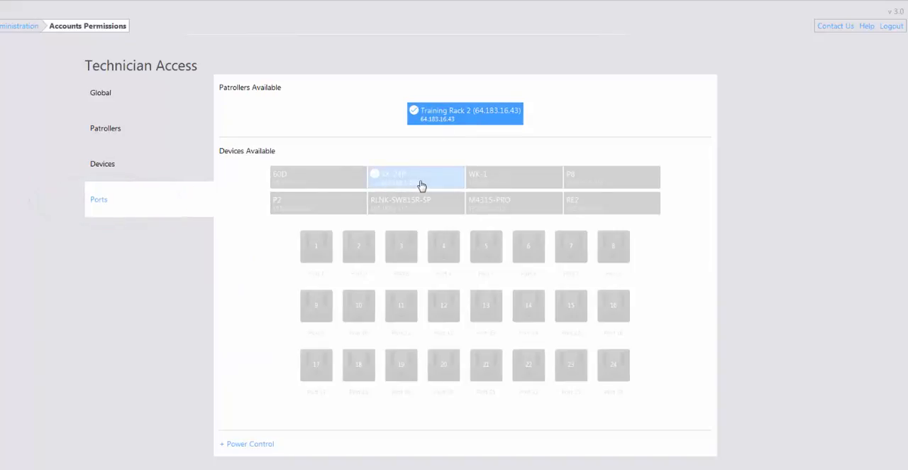
{"action": "left_click", "coordinate": [316, 246]}
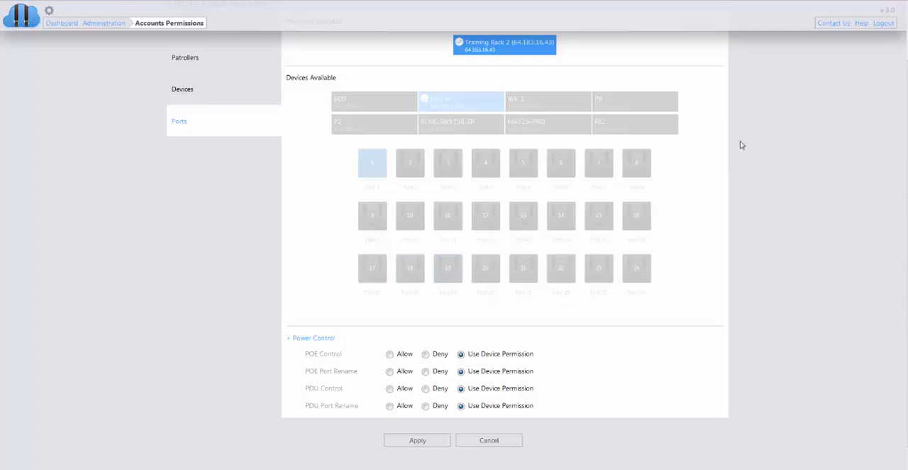
{"action": "left_click", "coordinate": [454, 128]}
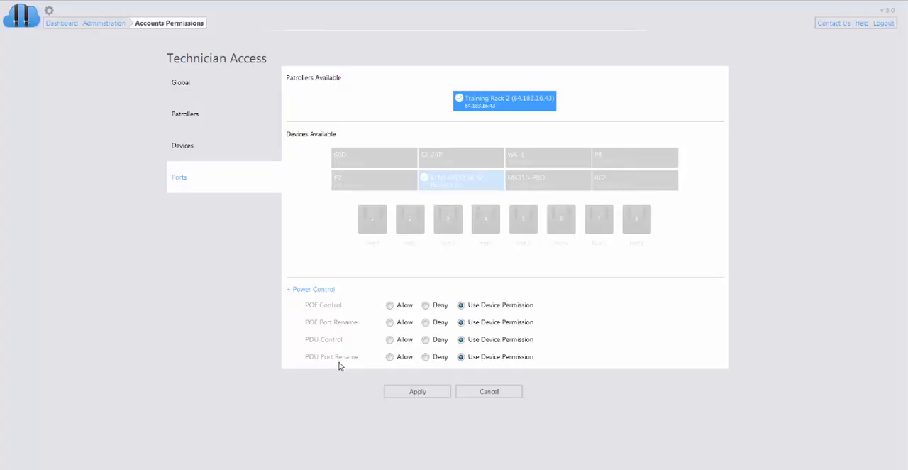
Check the technician list from Accounts & Permissions, and return to reopen the Technician Access group's permissions
{"action": "left_click", "coordinate": [96, 23]}
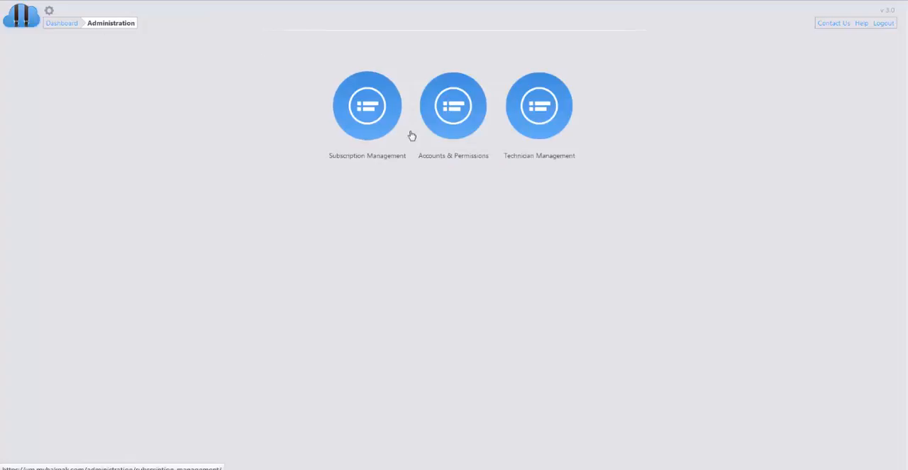
{"action": "left_click", "coordinate": [473, 136]}
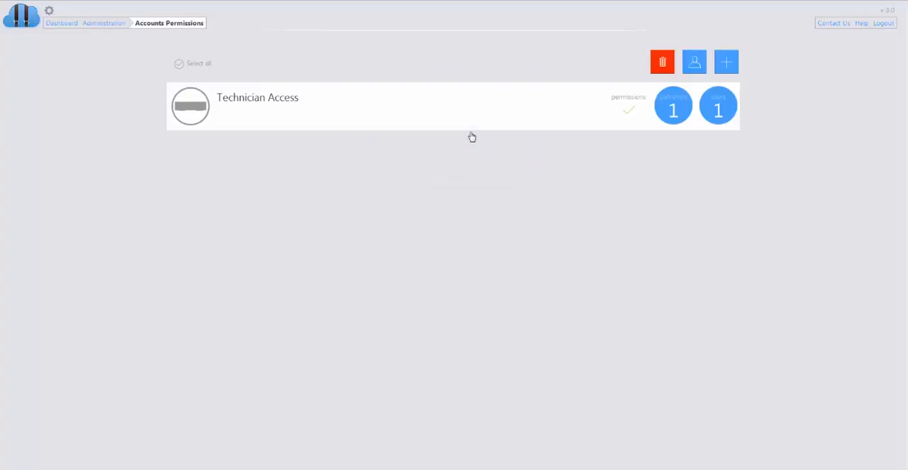
{"action": "mouse_move", "coordinate": [398, 110]}
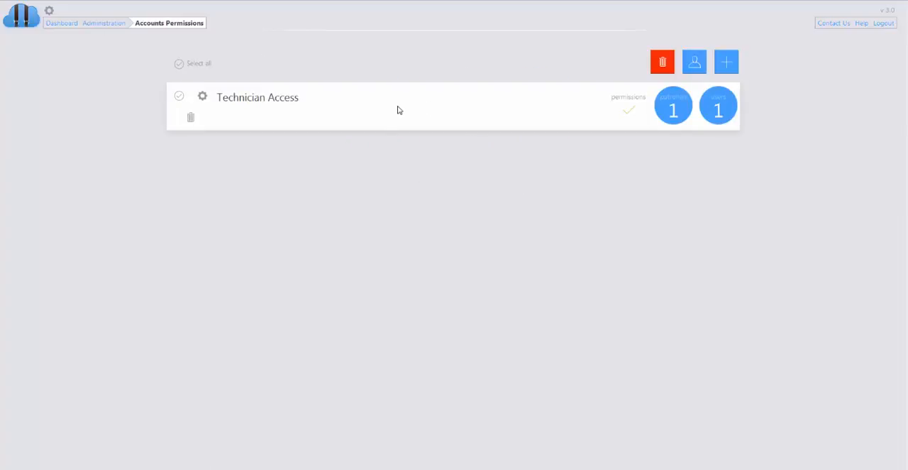
{"action": "left_click", "coordinate": [694, 68]}
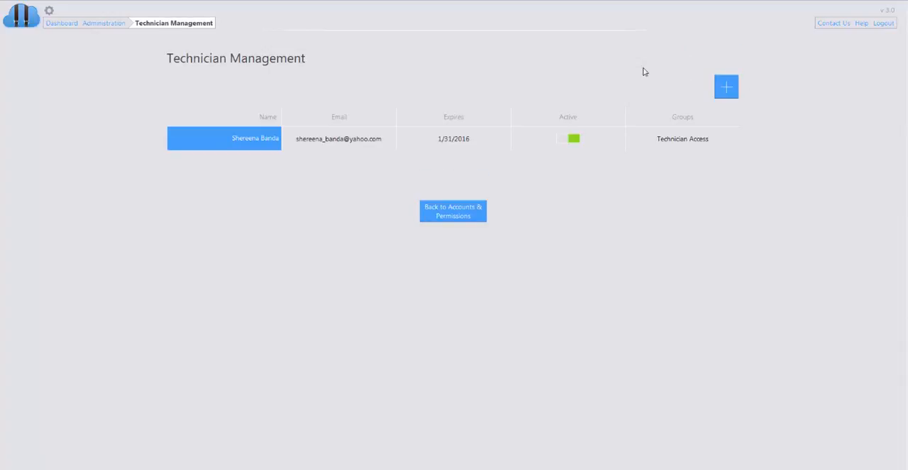
{"action": "left_click", "coordinate": [437, 214]}
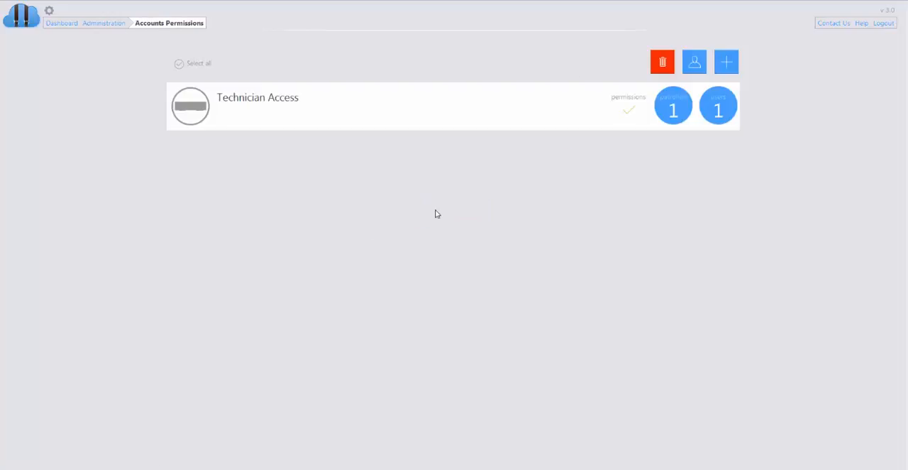
{"action": "left_click", "coordinate": [628, 109]}
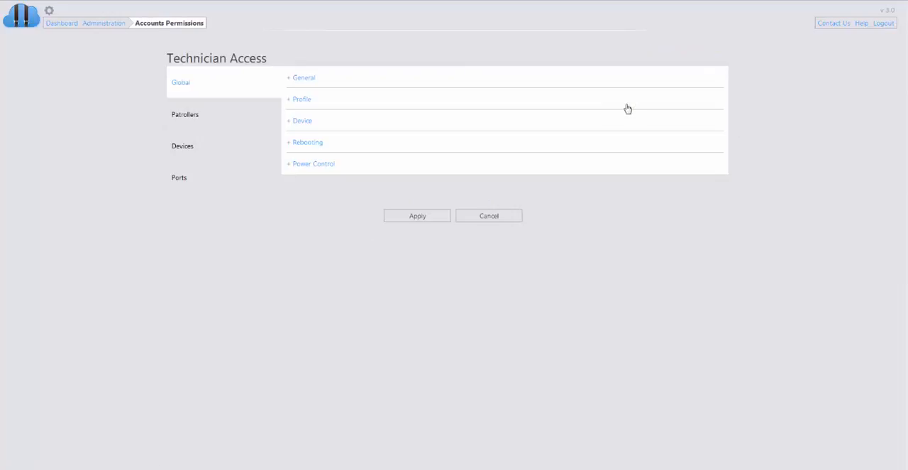